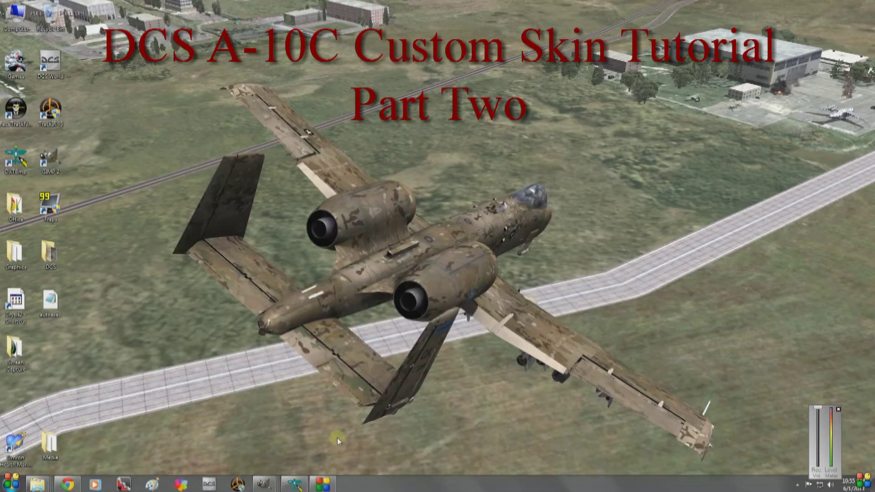
- Restore the empty DXTBmp window and bring up the open Explorer windows
{"action": "left_click", "coordinate": [294, 483]}
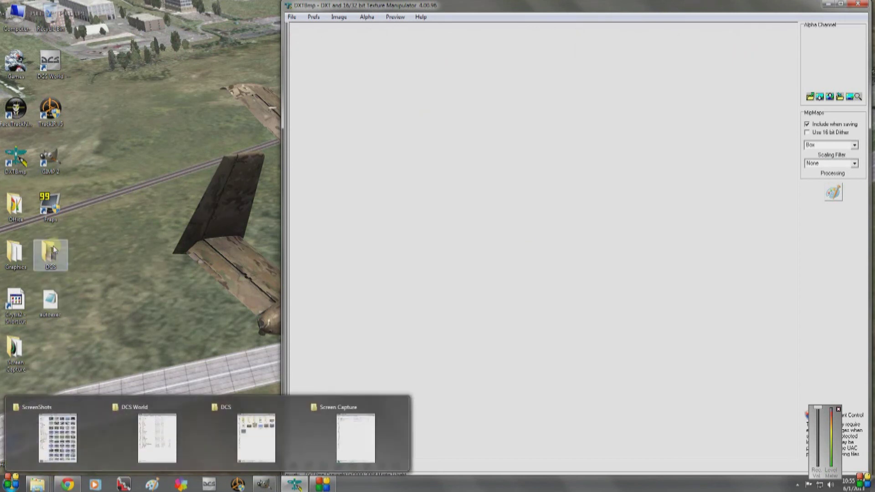
{"action": "left_click", "coordinate": [37, 484]}
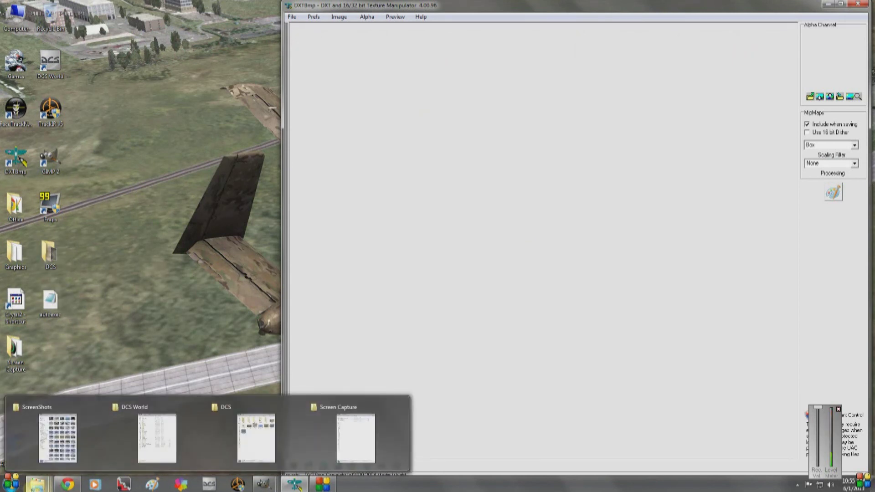
- Browse to A10-C > Test Skins and load the A-10C_311_1ATACS-a bitmap into DXTBmp
{"action": "left_click", "coordinate": [256, 437]}
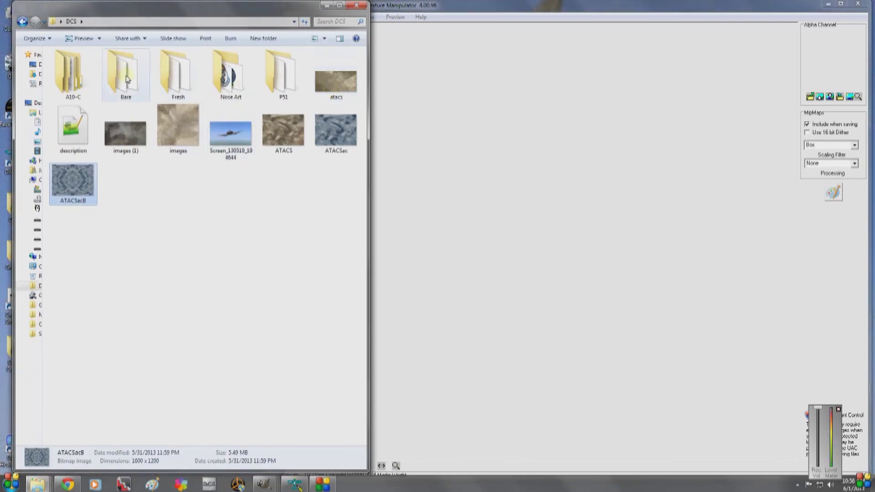
{"action": "double_click", "coordinate": [73, 77]}
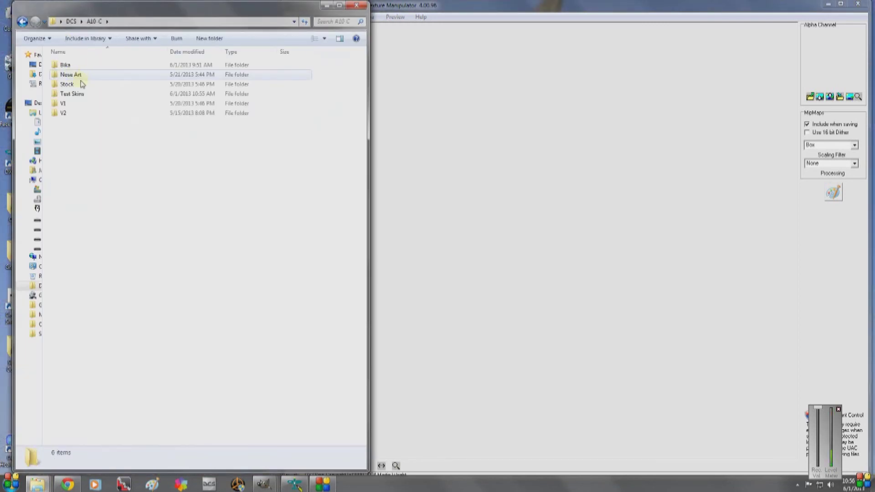
{"action": "double_click", "coordinate": [80, 93]}
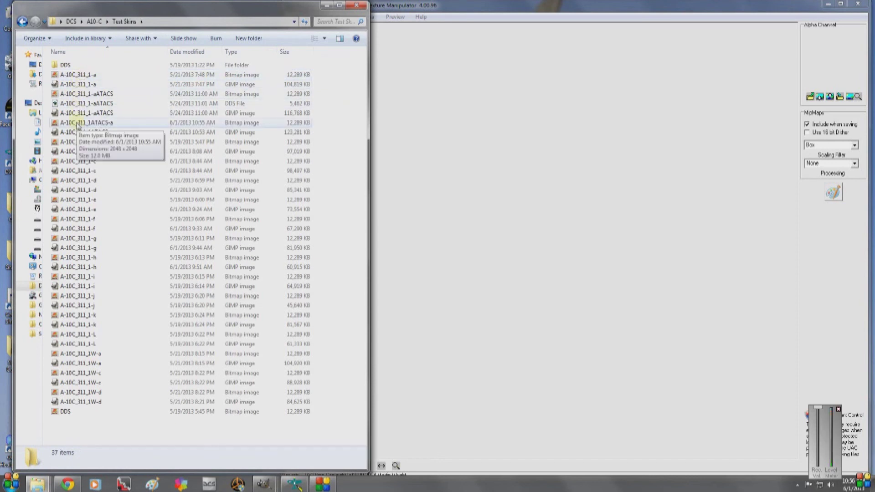
{"action": "left_click_drag", "start_coordinate": [82, 94], "coordinate": [519, 160]}
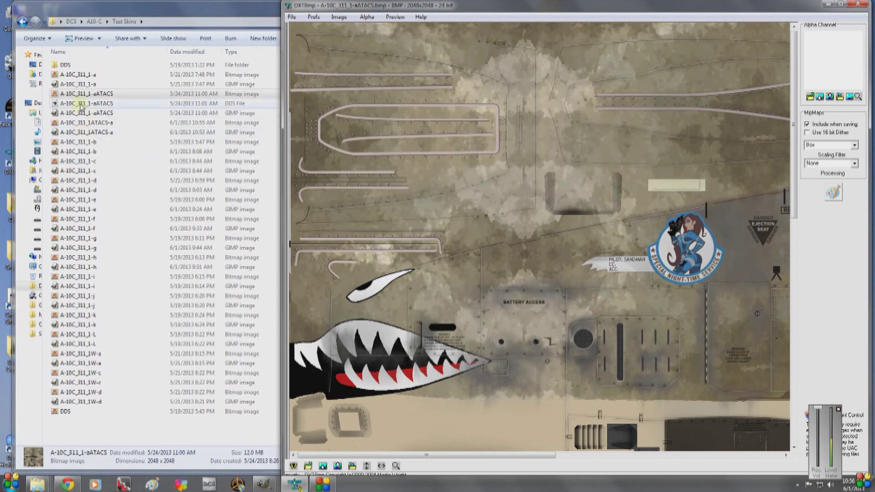
{"action": "left_click_drag", "start_coordinate": [76, 125], "coordinate": [517, 182]}
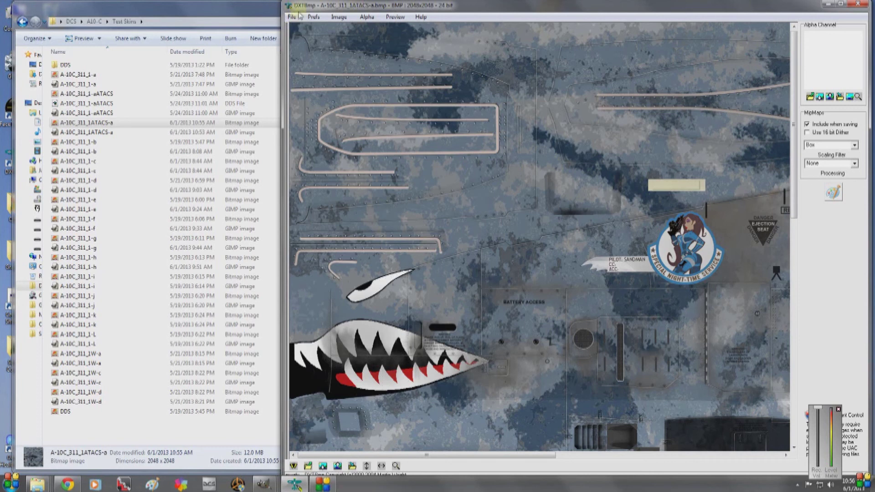
{"action": "left_click", "coordinate": [293, 18]}
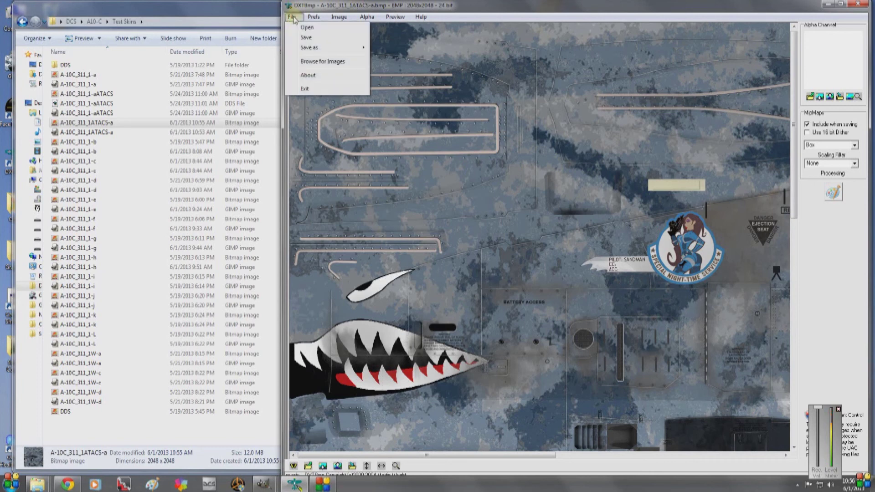
- Save the texture as a DDS DXT5 file named A-10C_311_1ATACS-a in Test Skins, then minimize DXTBmp
{"action": "mouse_move", "coordinate": [328, 47]}
{"action": "left_click", "coordinate": [394, 47]}
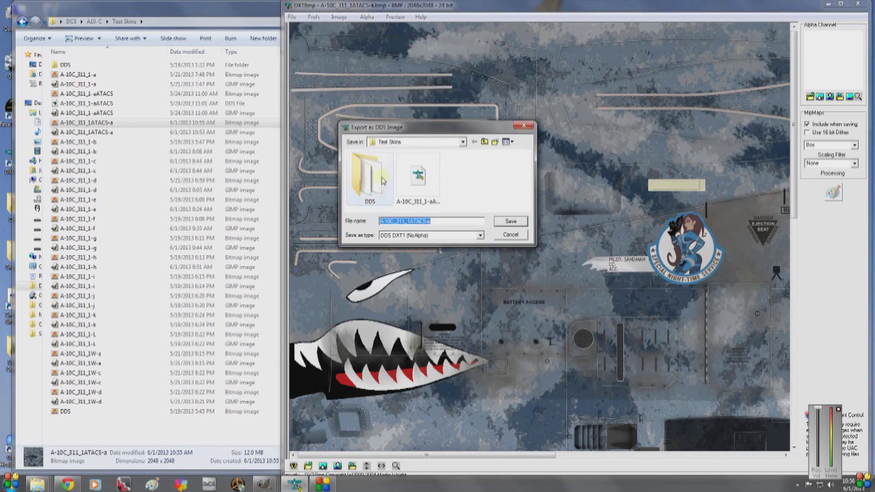
{"action": "left_click", "coordinate": [413, 222]}
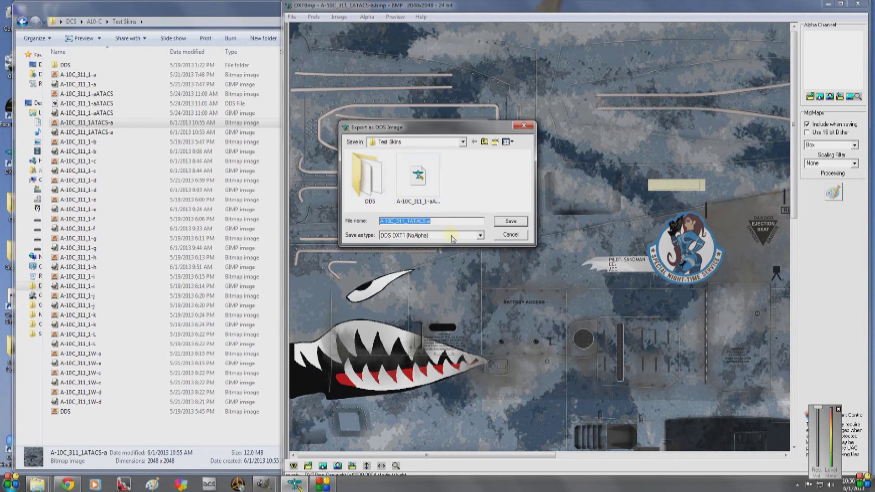
{"action": "left_click", "coordinate": [480, 235]}
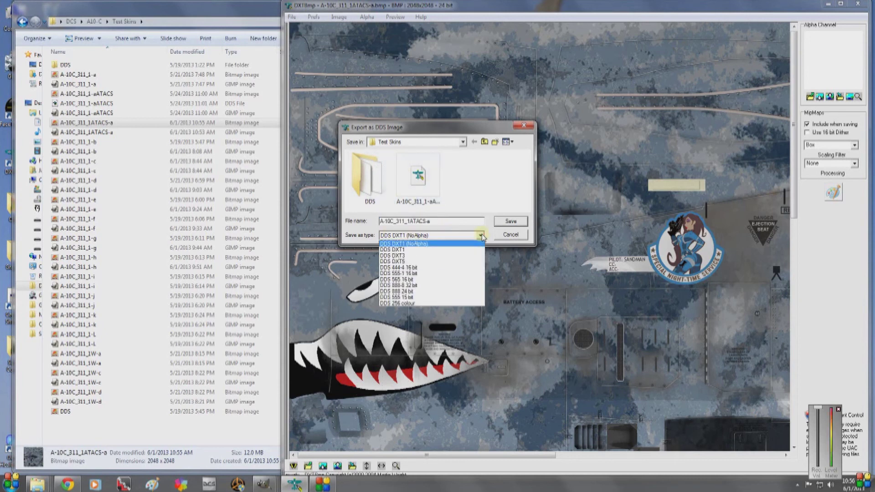
{"action": "left_click", "coordinate": [412, 261]}
{"action": "left_click", "coordinate": [509, 221]}
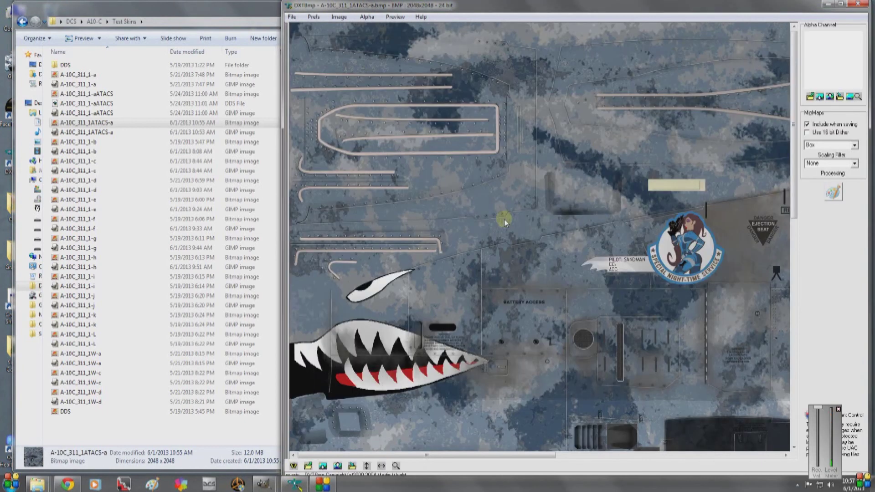
{"action": "left_click", "coordinate": [828, 3]}
- Restore the Test Skins Explorer window, briefly browsing into DDS\v3 and back
{"action": "left_click", "coordinate": [329, 6]}
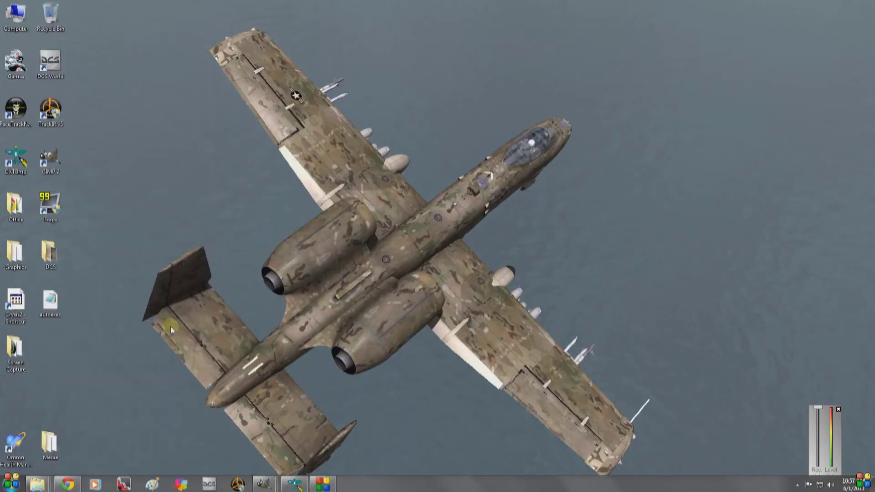
{"action": "mouse_move", "coordinate": [44, 485]}
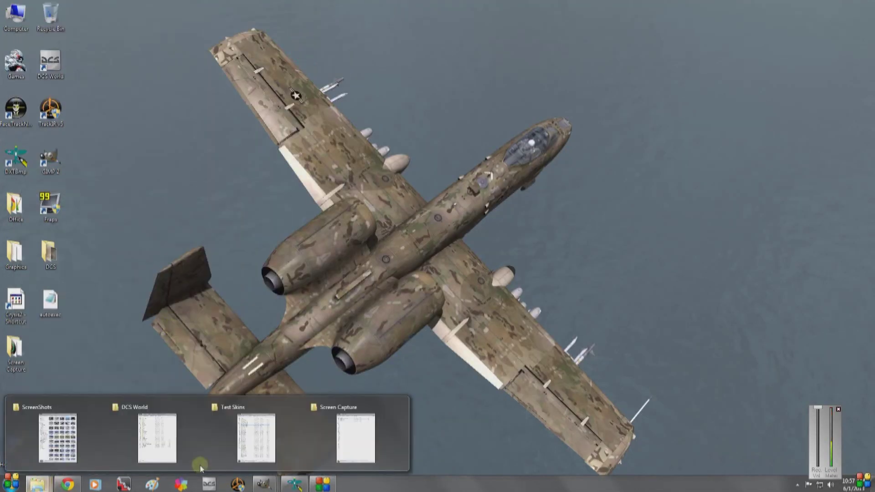
{"action": "left_click", "coordinate": [251, 439]}
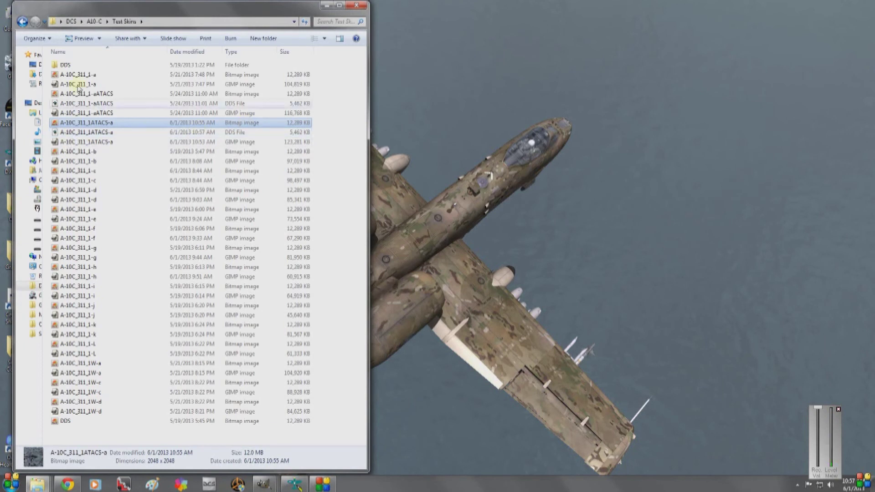
{"action": "double_click", "coordinate": [70, 66]}
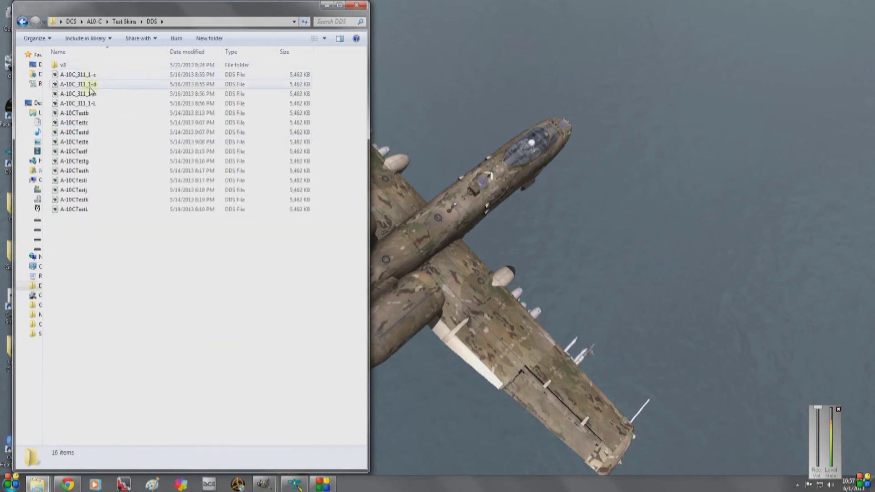
{"action": "double_click", "coordinate": [91, 66]}
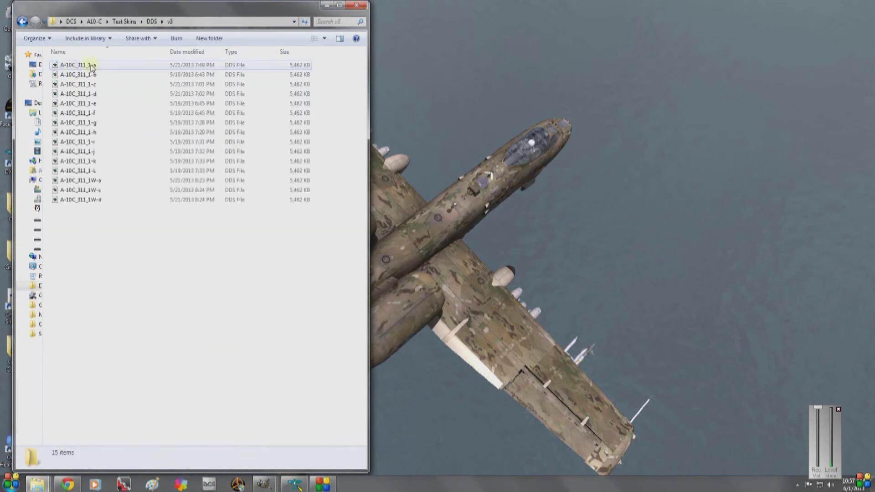
{"action": "left_click", "coordinate": [22, 21]}
{"action": "left_click", "coordinate": [22, 21]}
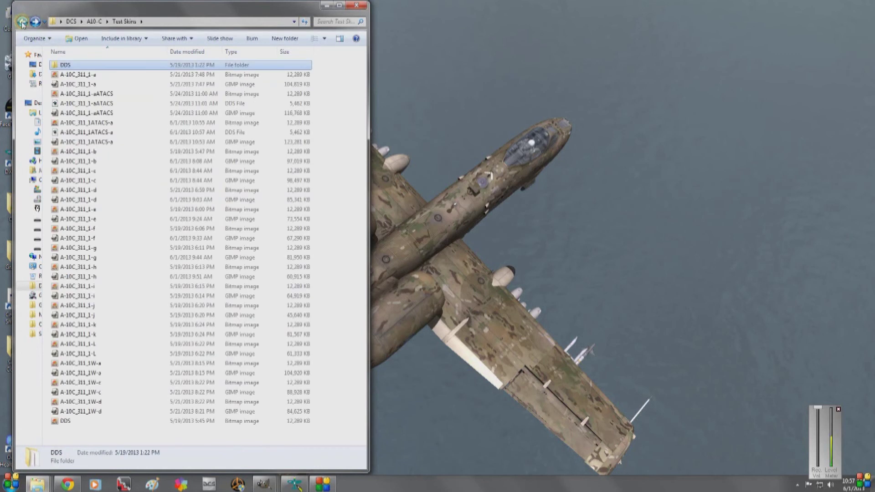
- Copy the A-10C_311_1ATACS-a DDS file and switch to the DCS World install folder window
{"action": "left_click", "coordinate": [103, 136]}
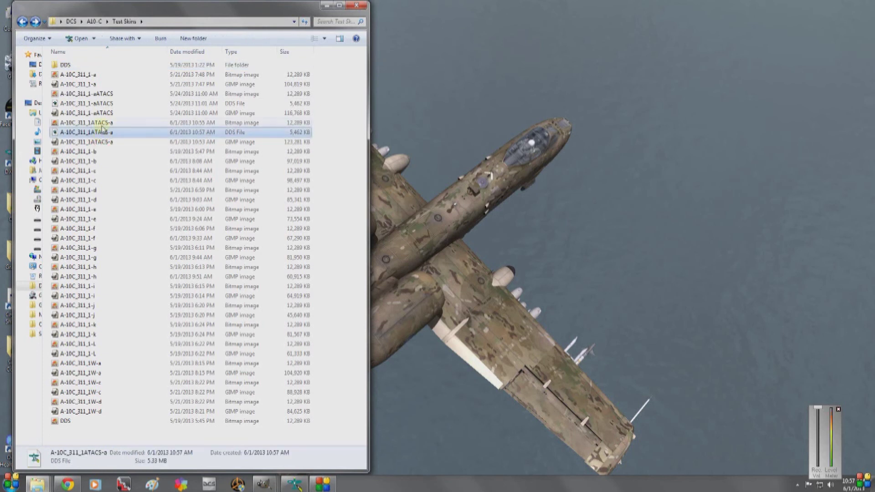
{"action": "left_click", "coordinate": [102, 124]}
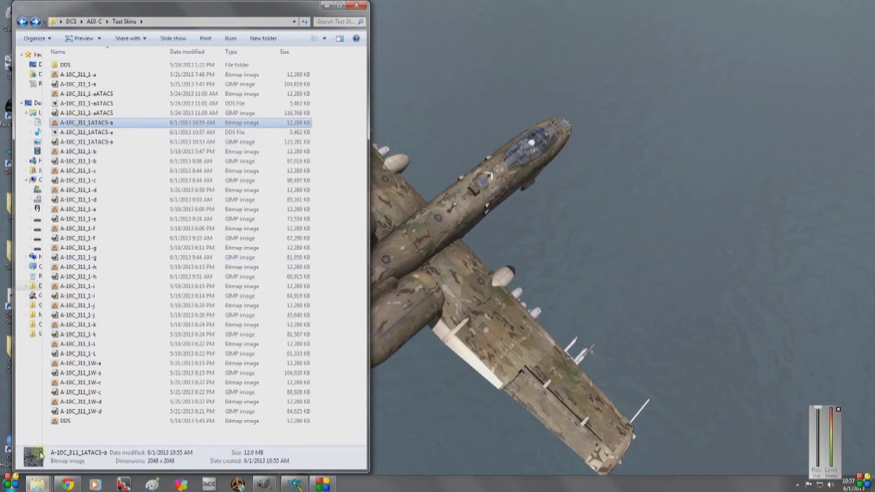
{"action": "right_click", "coordinate": [87, 134]}
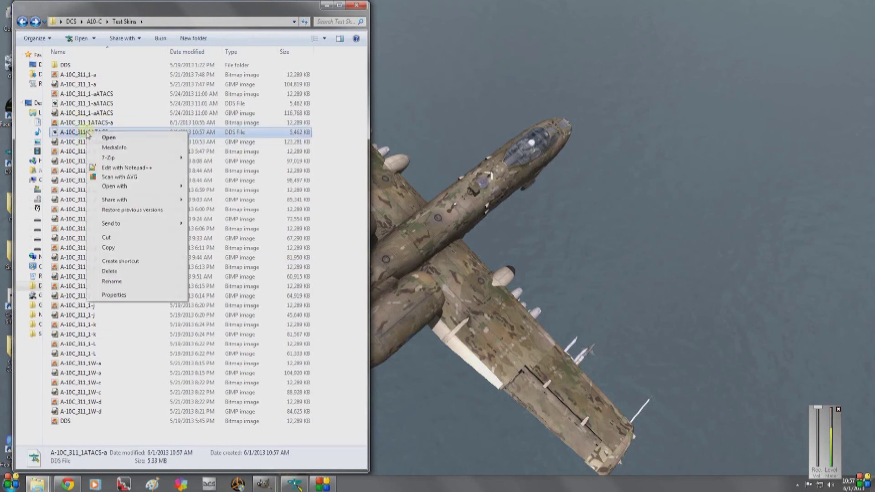
{"action": "left_click", "coordinate": [117, 247]}
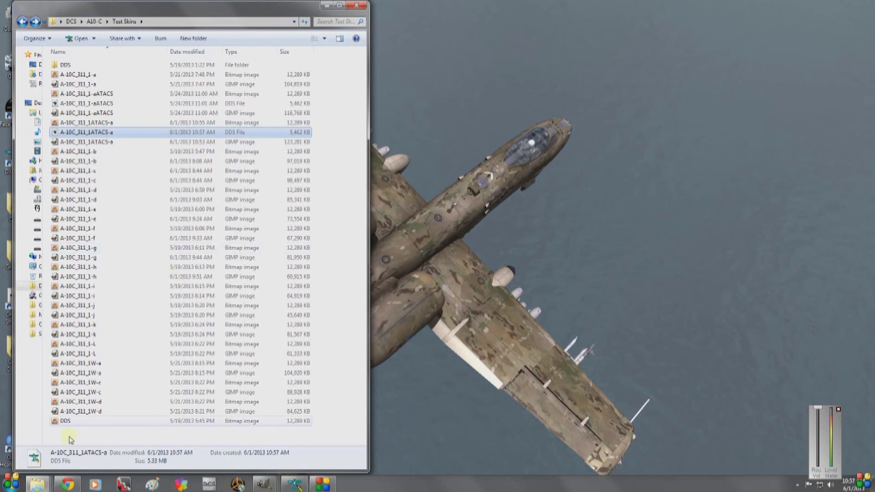
{"action": "mouse_move", "coordinate": [37, 484]}
{"action": "left_click", "coordinate": [151, 433]}
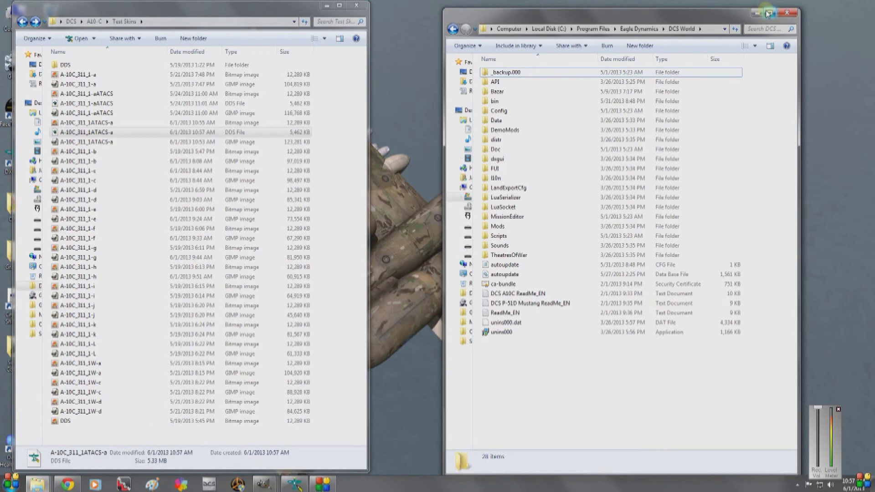
- Maximize the DCS World folder and navigate to Bazar\Liveries\A-10C
{"action": "left_click", "coordinate": [768, 13]}
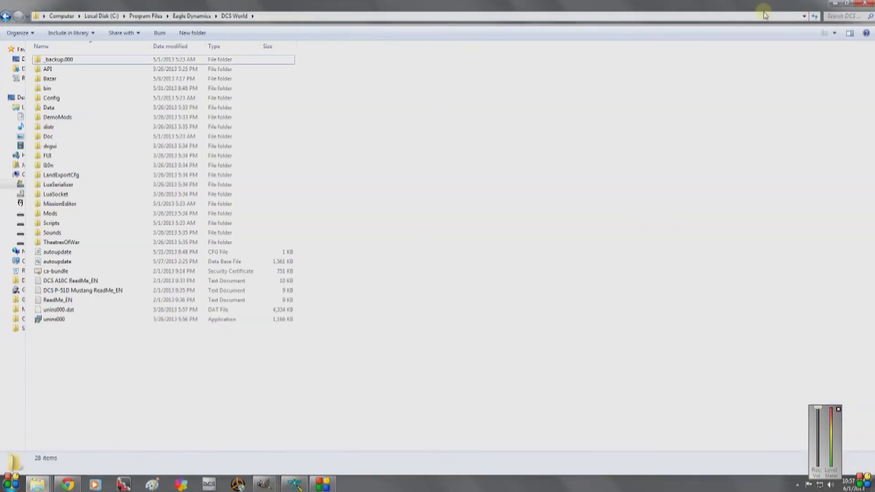
{"action": "left_click", "coordinate": [59, 79]}
{"action": "double_click", "coordinate": [60, 78]}
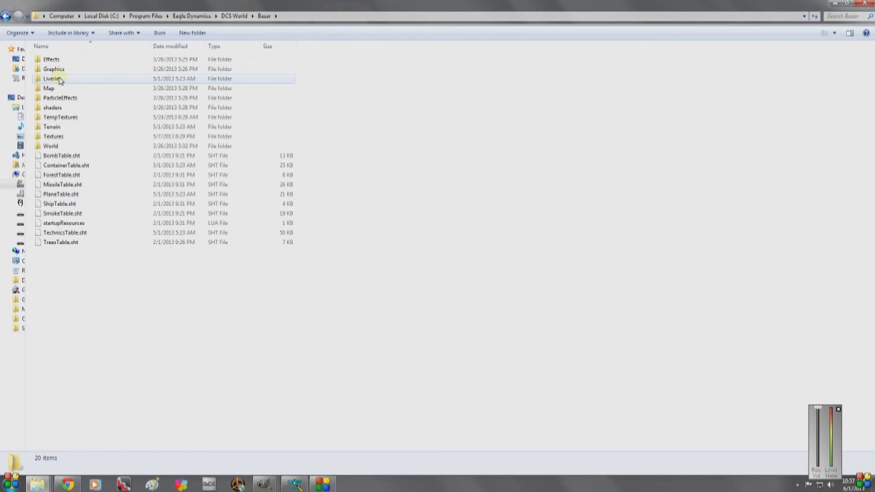
{"action": "double_click", "coordinate": [61, 117]}
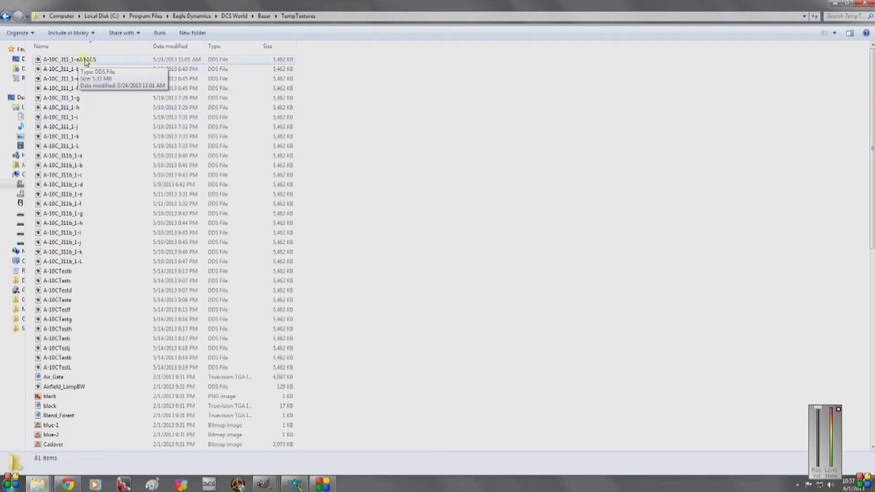
{"action": "left_click", "coordinate": [7, 17]}
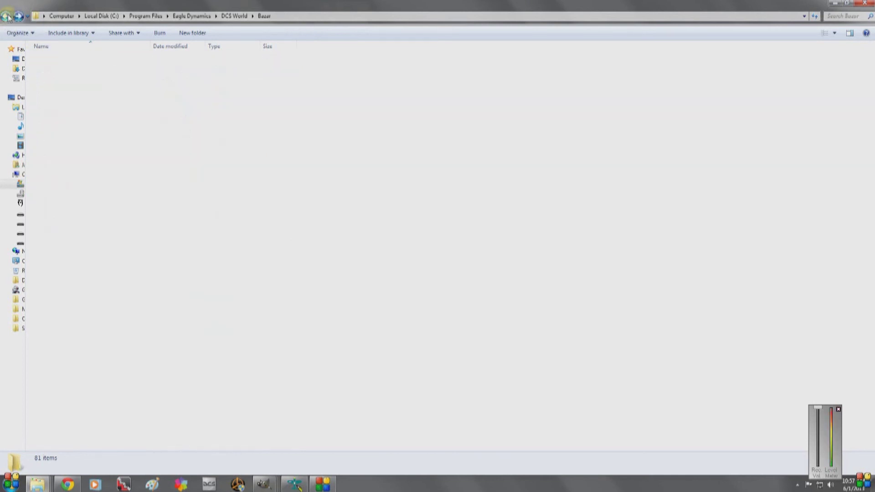
{"action": "double_click", "coordinate": [62, 81]}
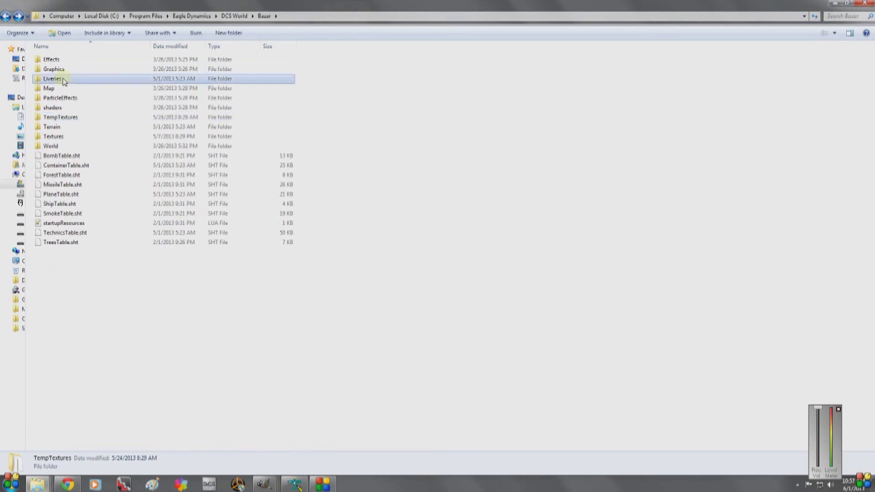
{"action": "left_click", "coordinate": [58, 98]}
{"action": "double_click", "coordinate": [59, 97]}
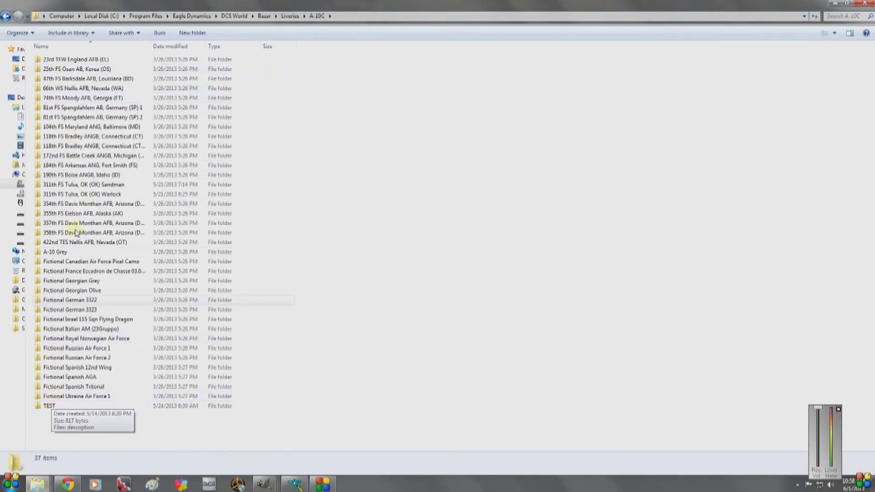
- Paste the copied texture into the A-10C TEST livery folder, granting access, and open description.lua
{"action": "left_click", "coordinate": [71, 186]}
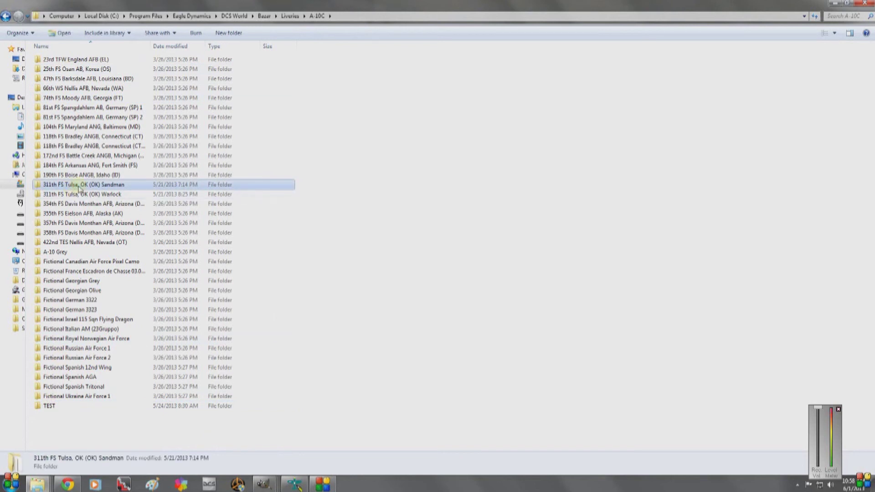
{"action": "left_click", "coordinate": [69, 194]}
{"action": "left_click", "coordinate": [65, 184]}
{"action": "left_click", "coordinate": [66, 195]}
{"action": "double_click", "coordinate": [48, 406]}
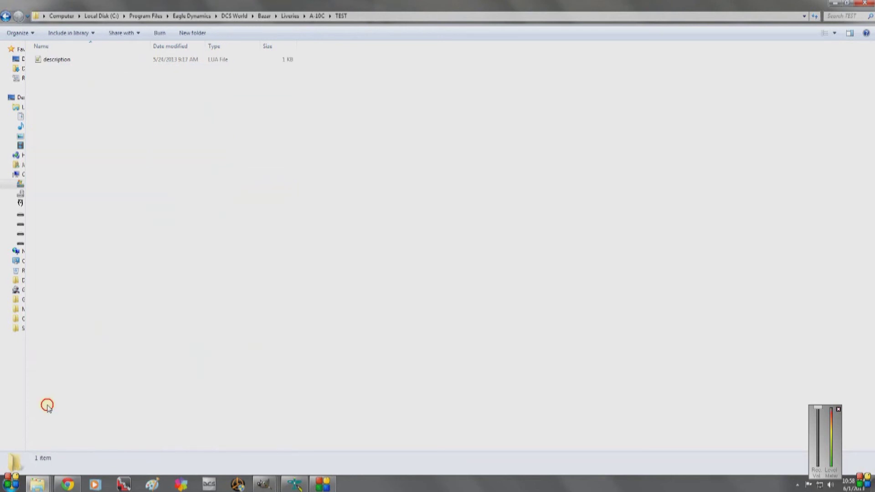
{"action": "right_click", "coordinate": [91, 119]}
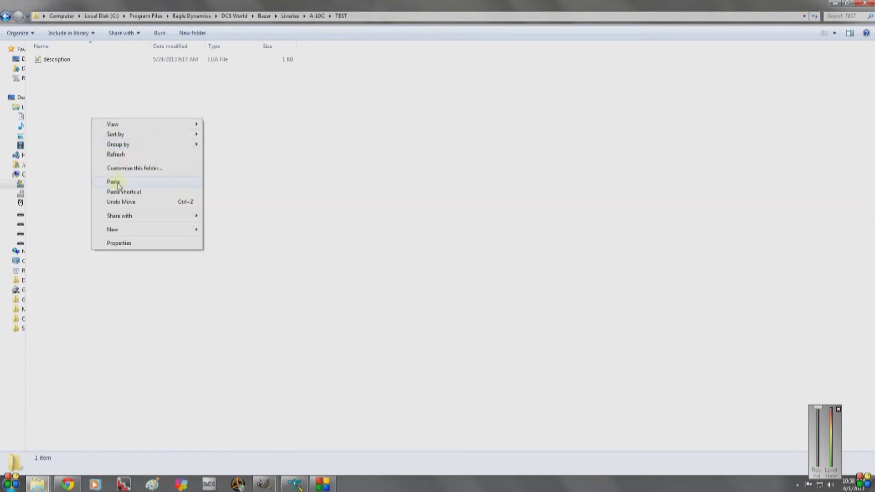
{"action": "left_click", "coordinate": [117, 182]}
{"action": "left_click", "coordinate": [431, 279]}
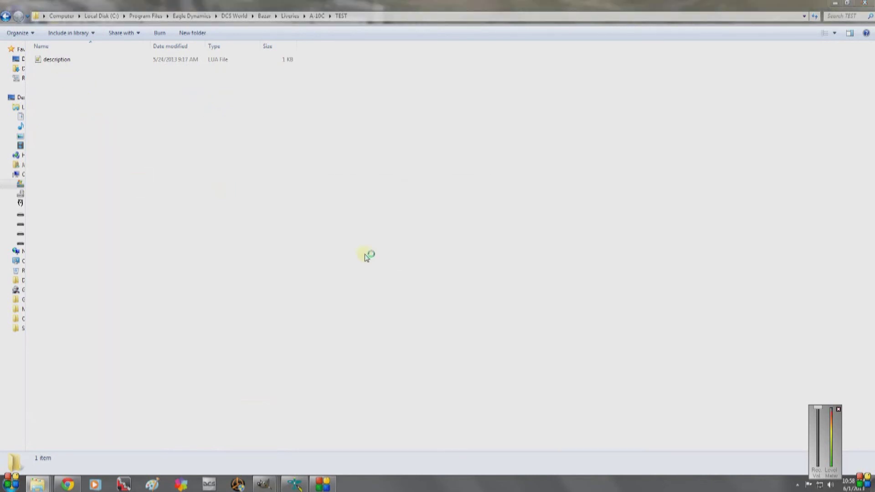
{"action": "double_click", "coordinate": [63, 70]}
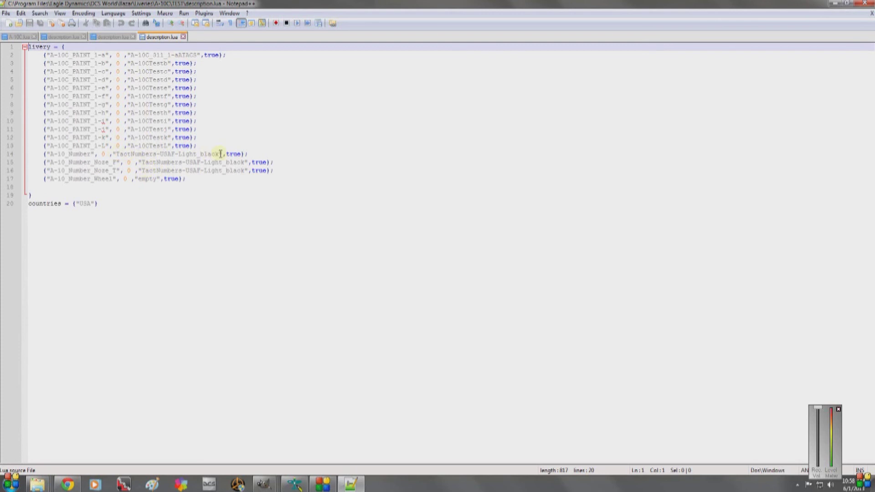
- Replace TactNumbers-USAF-Light_black with empty on lines 14, 15 and 16 of description.lua
{"action": "left_click_drag", "start_coordinate": [219, 153], "coordinate": [116, 155]}
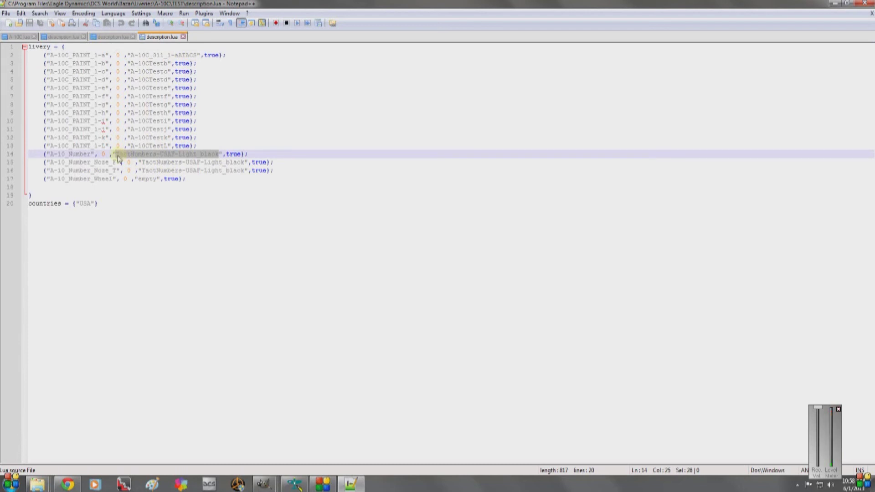
{"action": "type", "text": "empty"}
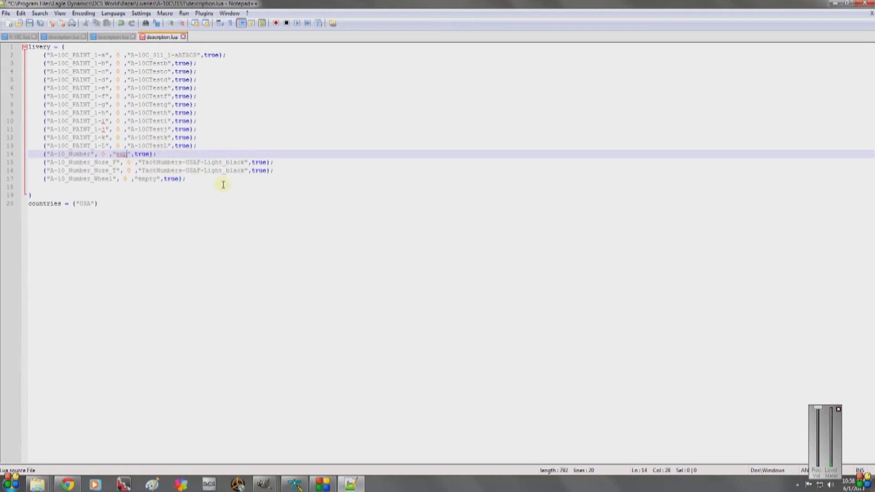
{"action": "left_click_drag", "start_coordinate": [142, 162], "coordinate": [248, 162]}
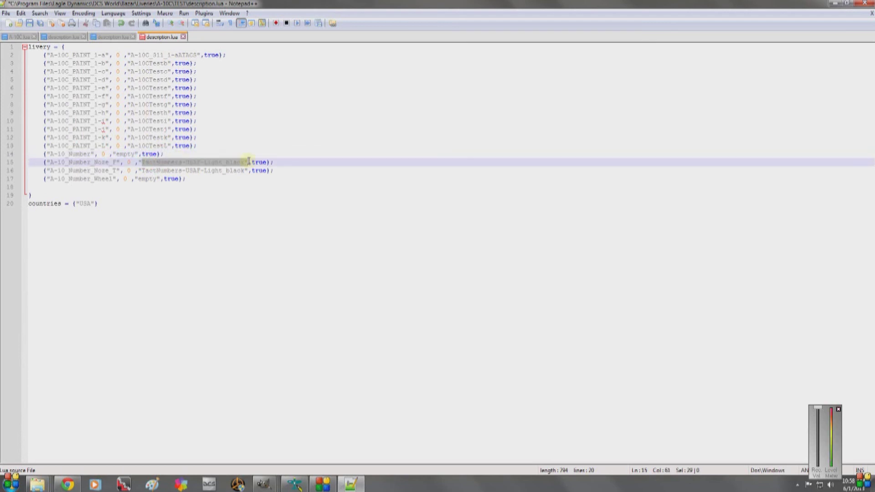
{"action": "type", "text": "empty"}
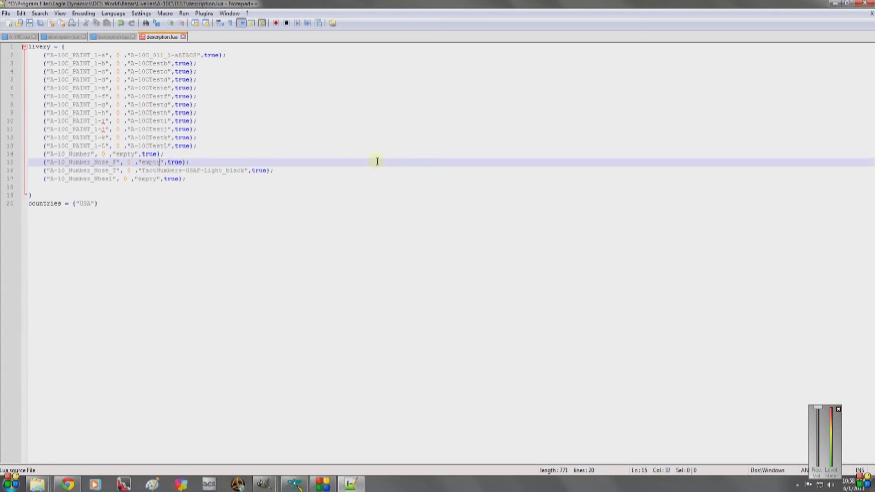
{"action": "left_click_drag", "start_coordinate": [142, 170], "coordinate": [243, 171]}
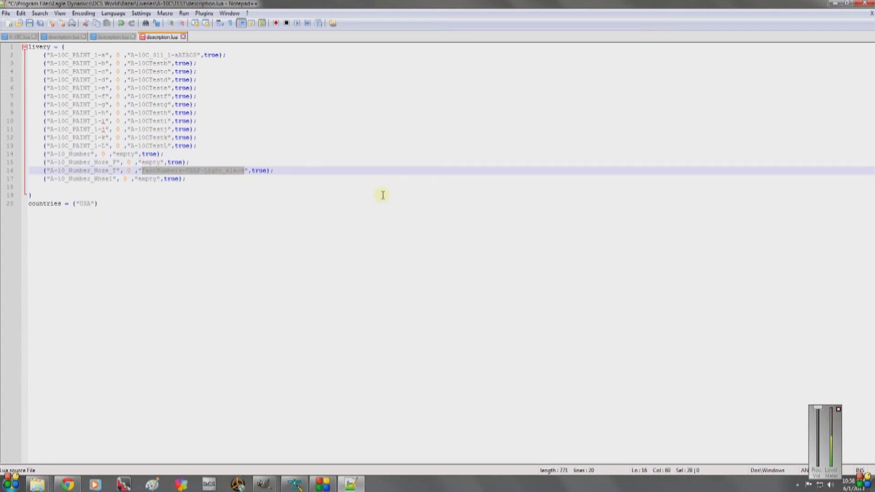
{"action": "type", "text": "empty"}
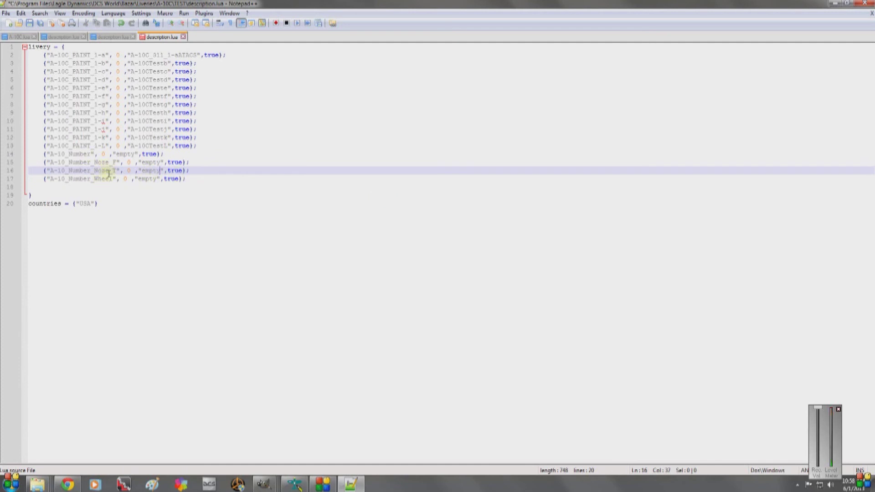
- Review the livery entries on lines 2 through 13 of description.lua
{"action": "left_click", "coordinate": [154, 163]}
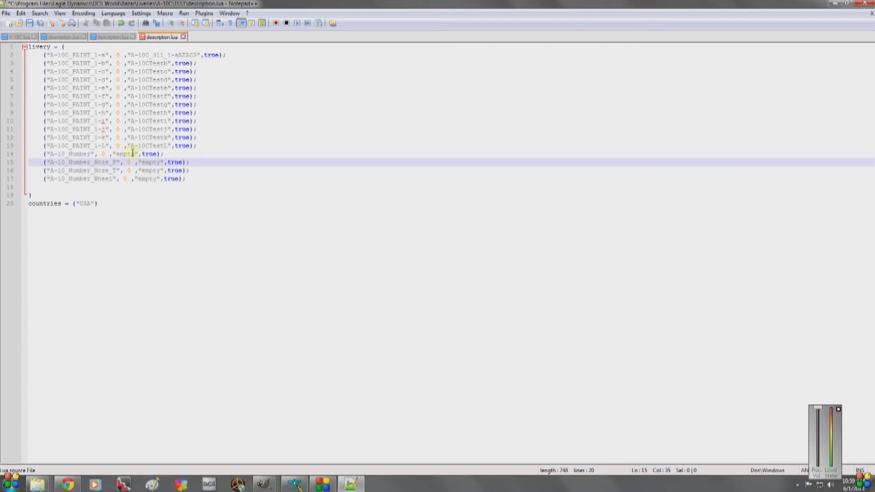
{"action": "left_click", "coordinate": [204, 55]}
{"action": "left_click", "coordinate": [187, 64]}
{"action": "left_click", "coordinate": [184, 72]}
{"action": "left_click", "coordinate": [186, 81]}
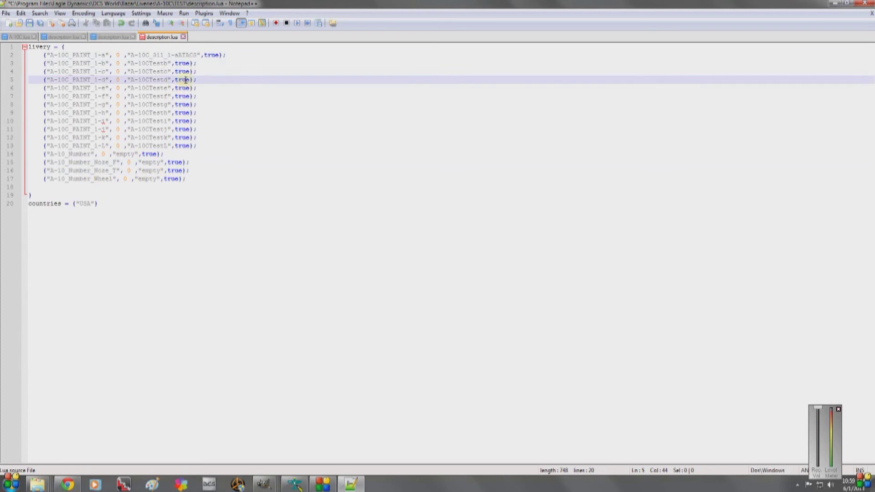
{"action": "left_click", "coordinate": [184, 88]}
{"action": "left_click", "coordinate": [183, 104]}
{"action": "left_click", "coordinate": [183, 112]}
{"action": "left_click", "coordinate": [184, 120]}
{"action": "left_click", "coordinate": [185, 129]}
{"action": "left_click", "coordinate": [184, 138]}
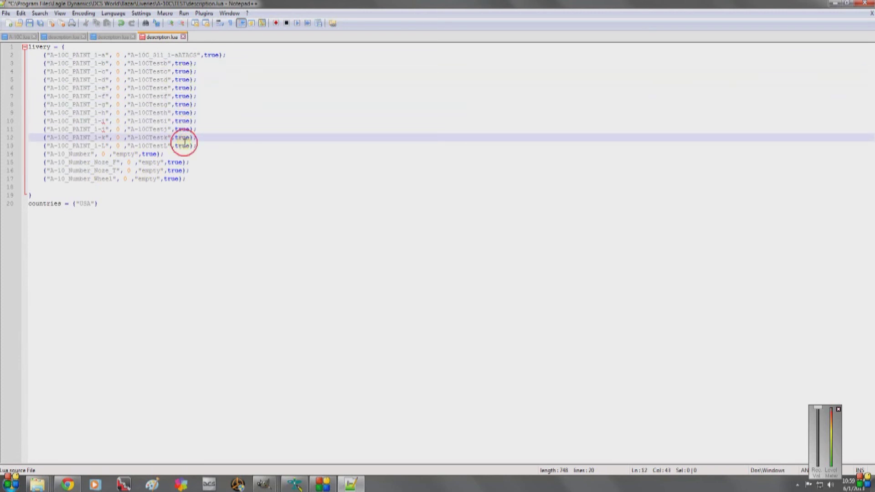
{"action": "left_click", "coordinate": [184, 146]}
- Change the flag at the end of line 2 from true to false
{"action": "left_click", "coordinate": [183, 64]}
{"action": "left_click", "coordinate": [183, 72]}
{"action": "left_click", "coordinate": [183, 80]}
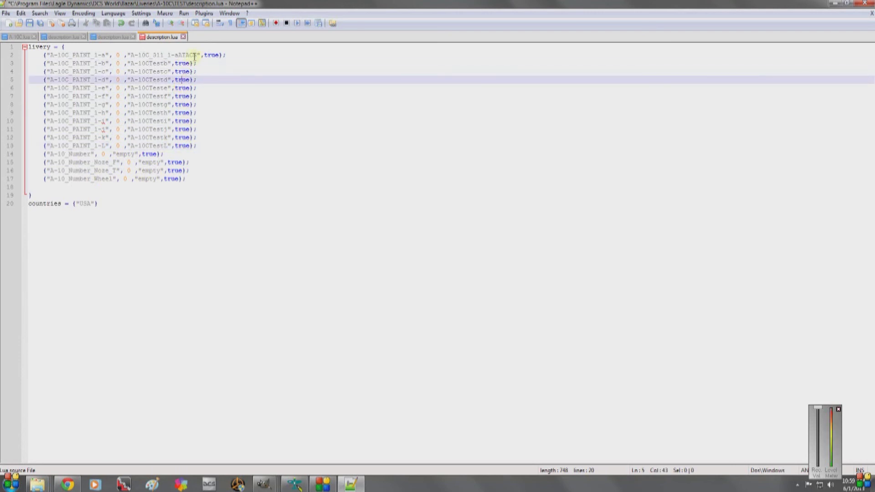
{"action": "left_click_drag", "start_coordinate": [205, 56], "coordinate": [218, 56]}
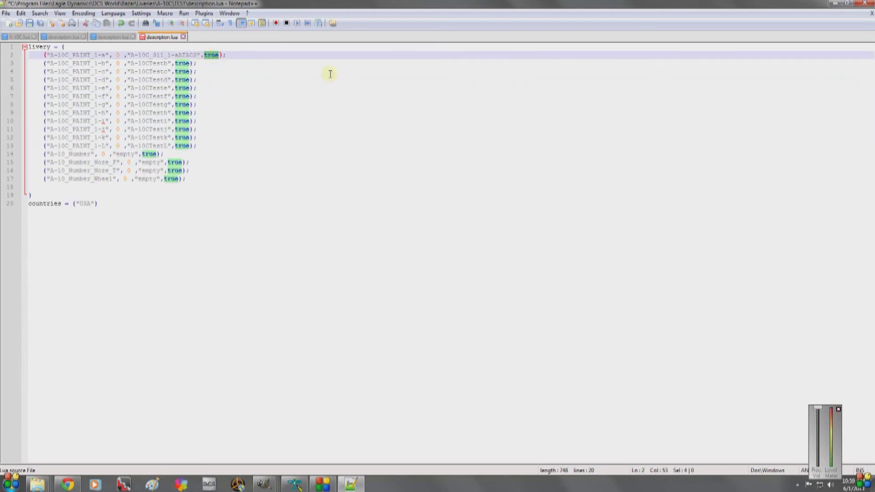
{"action": "type", "text": "false"}
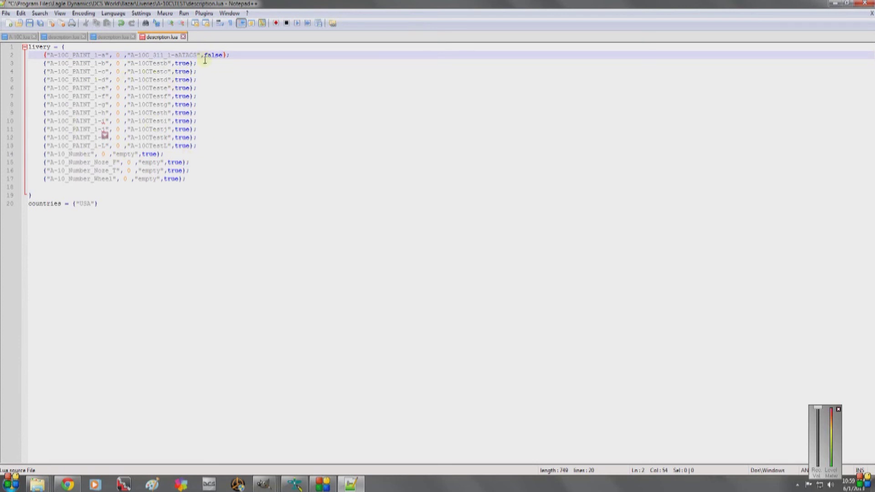
{"action": "left_click", "coordinate": [6, 13]}
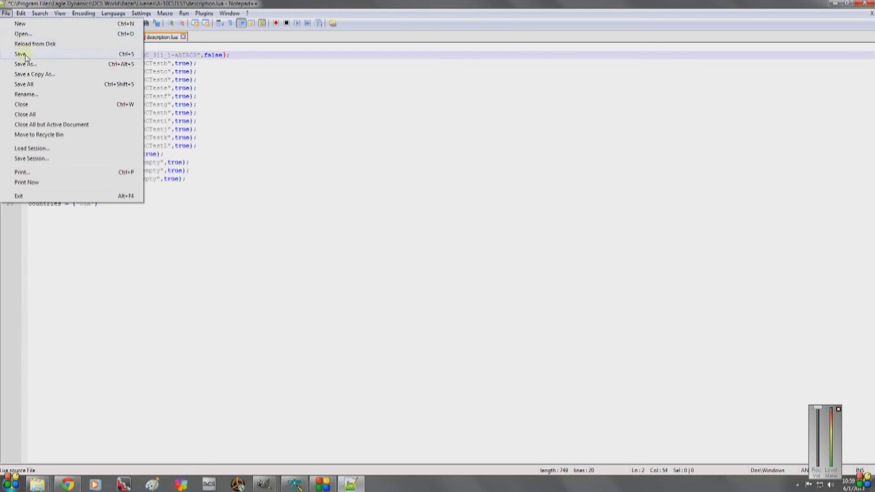
- Save description.lua and close Notepad++
{"action": "left_click", "coordinate": [25, 55]}
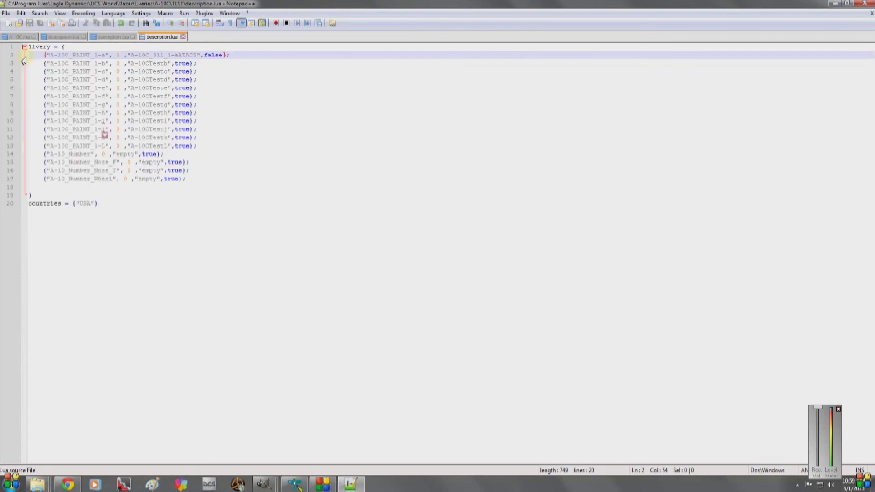
{"action": "left_click", "coordinate": [367, 113]}
{"action": "left_click", "coordinate": [863, 6]}
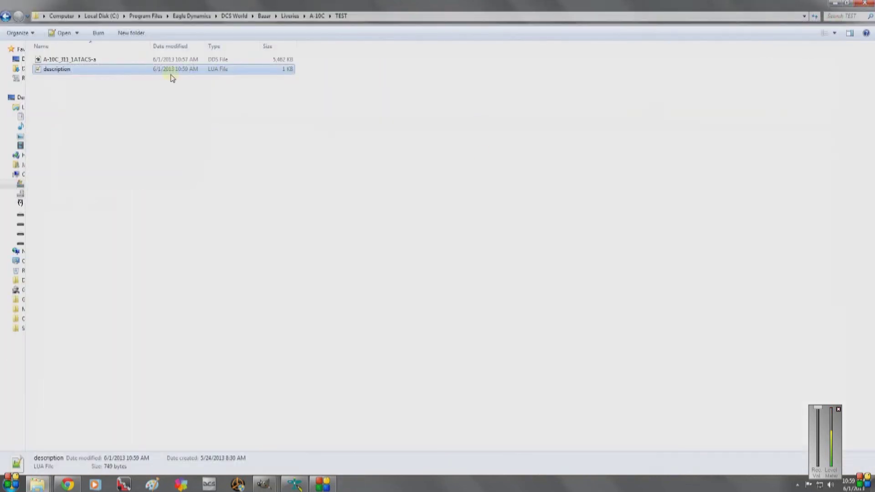
- Reopen description.lua, fix line 2's texture name to A-10C_311_1ATACS-a, save, and close the windows
{"action": "double_click", "coordinate": [68, 71]}
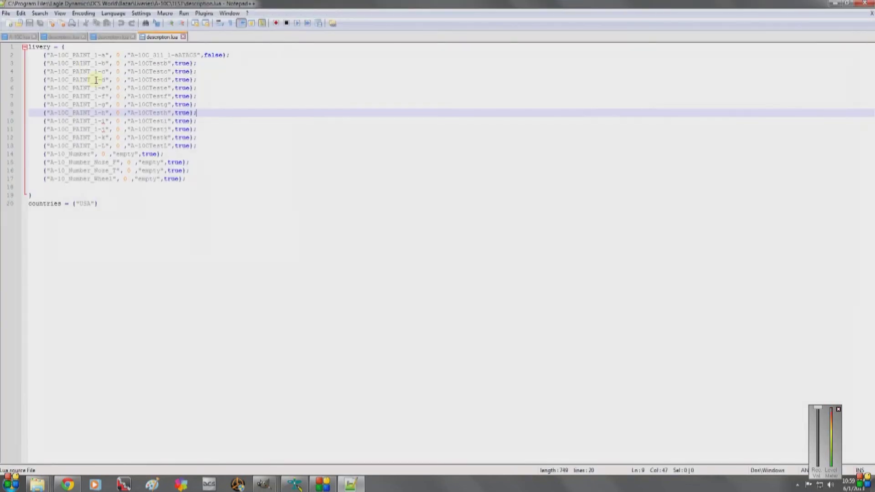
{"action": "left_click", "coordinate": [179, 55]}
{"action": "key", "text": "Delete"}
{"action": "key", "text": "Delete"}
{"action": "key", "text": "Delete"}
{"action": "key", "text": "Delete"}
{"action": "key", "text": "Delete"}
{"action": "type", "text": "ATACS"}
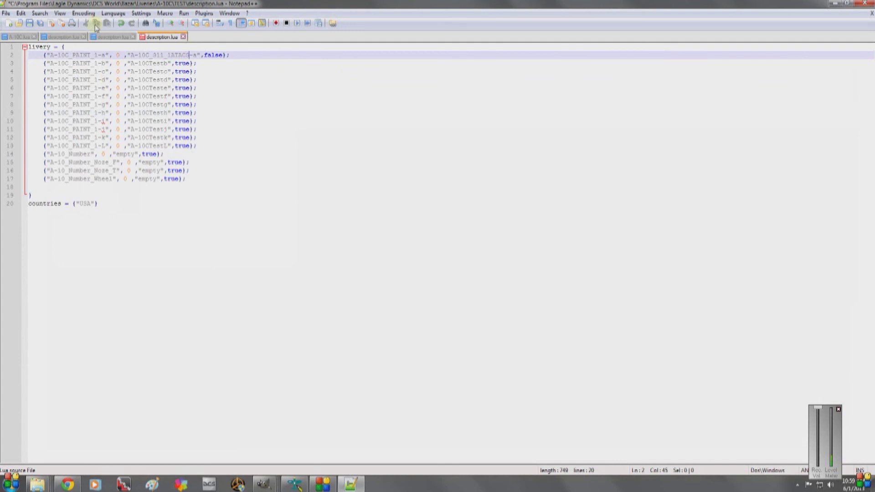
{"action": "left_click", "coordinate": [6, 13]}
{"action": "left_click", "coordinate": [19, 54]}
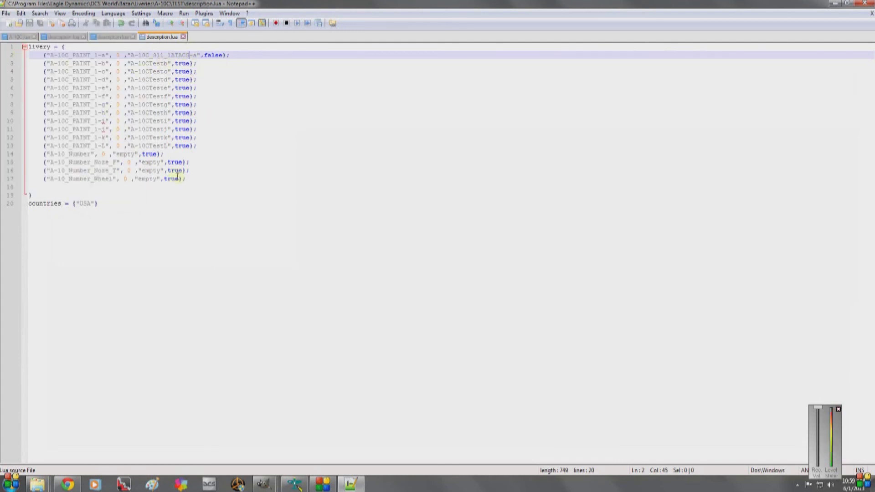
{"action": "left_click", "coordinate": [864, 3]}
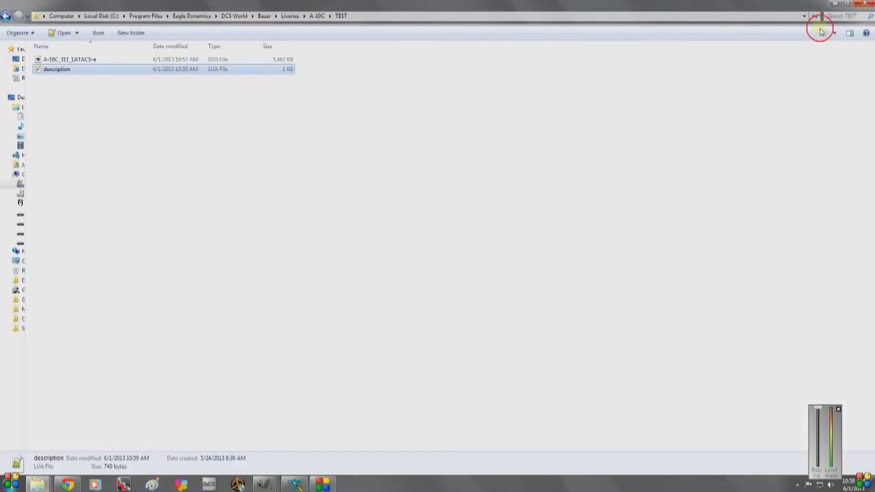
{"action": "left_click", "coordinate": [836, 5]}
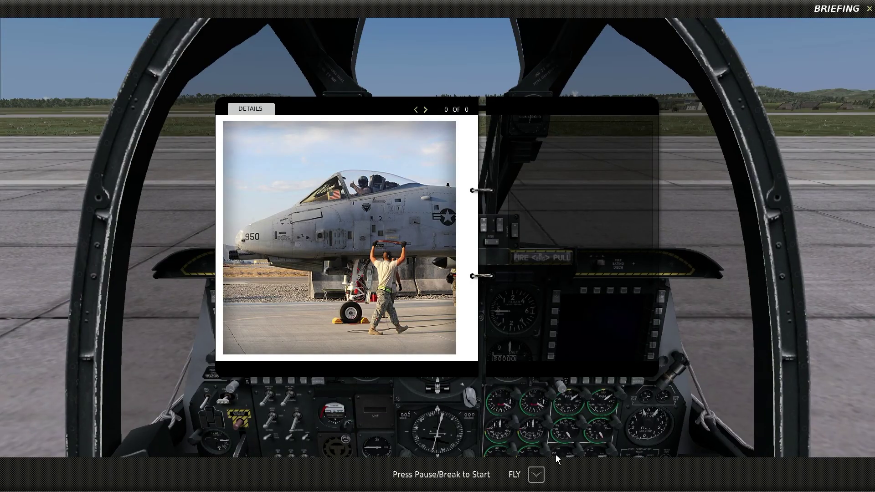
- Start the A-10C mission with FLY from the briefing screen
{"action": "left_click", "coordinate": [536, 474]}
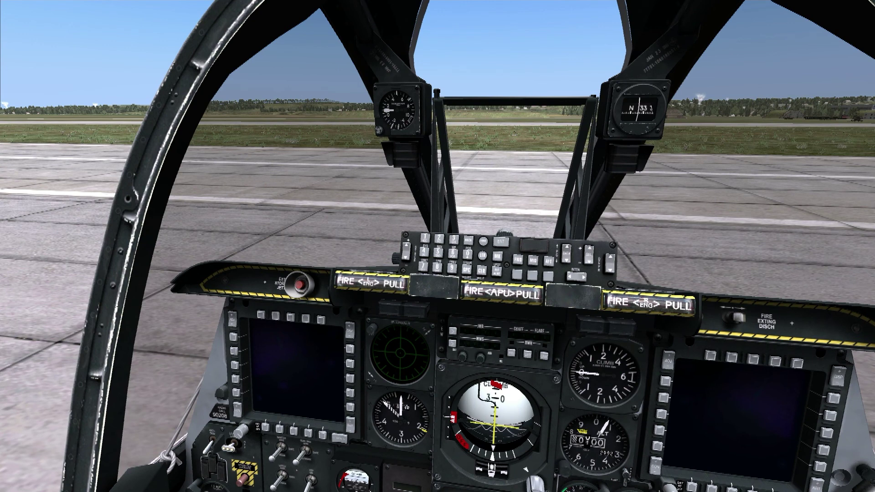
- Switch to the F2 external view to see the A-10C's multicam livery
{"action": "key", "text": "F2"}
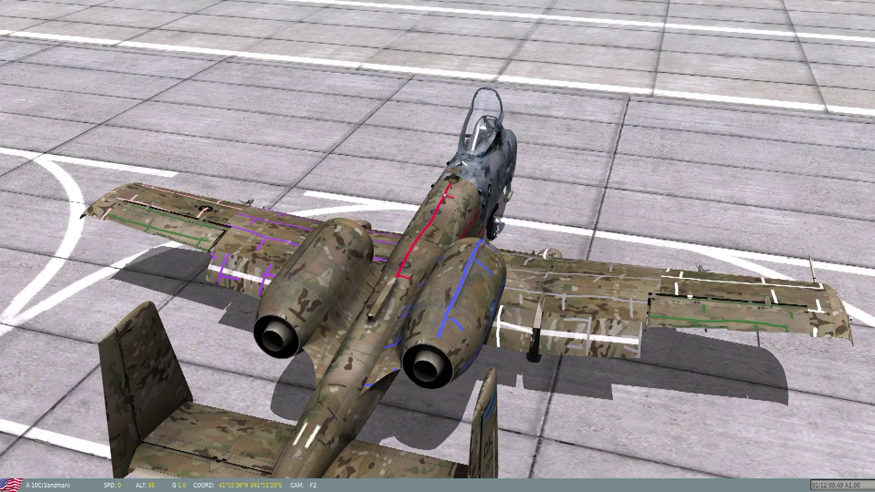